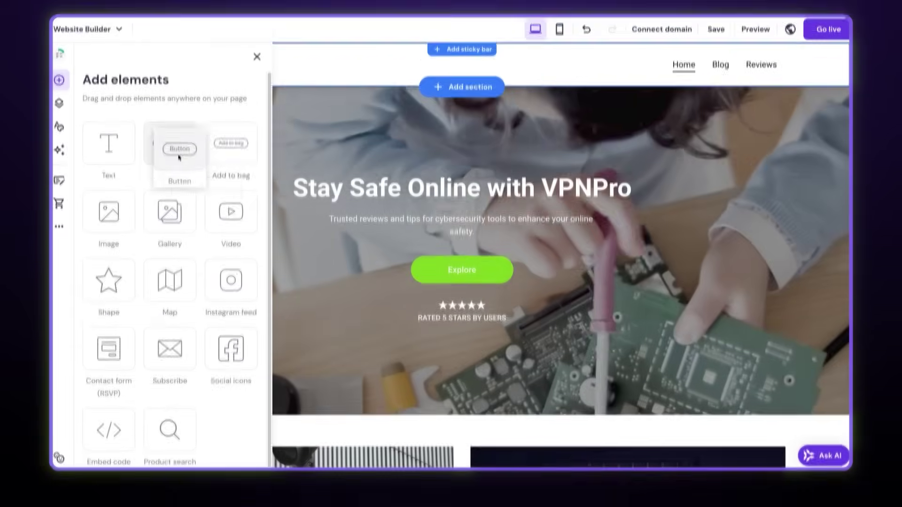
Drag a button element into the hero section.
{"action": "left_click_drag", "start_coordinate": [180, 151], "coordinate": [353, 185]}
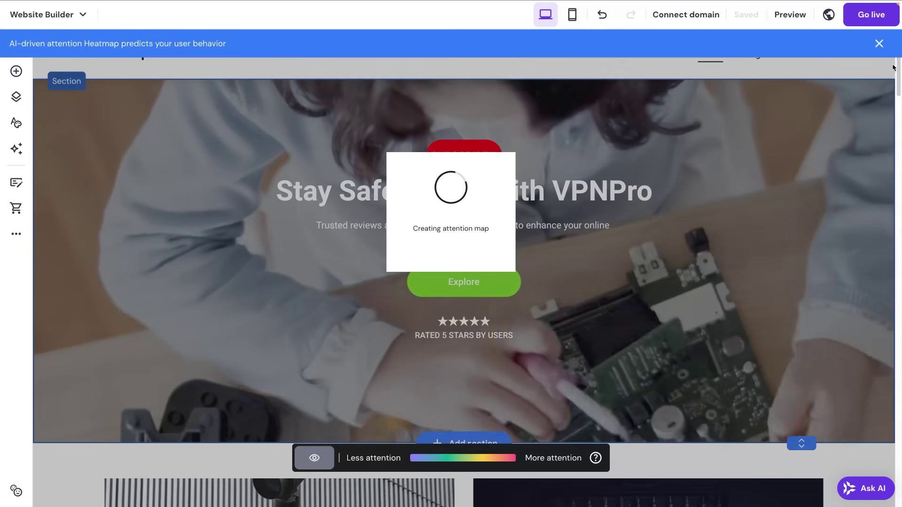
Scroll the VPNPro home page's attention heatmap down to the blog cards.
{"action": "scroll", "coordinate": [896, 67], "scroll_direction": "down", "scroll_amount": 5}
{"action": "scroll", "coordinate": [897, 67], "scroll_direction": "down", "scroll_amount": 10}
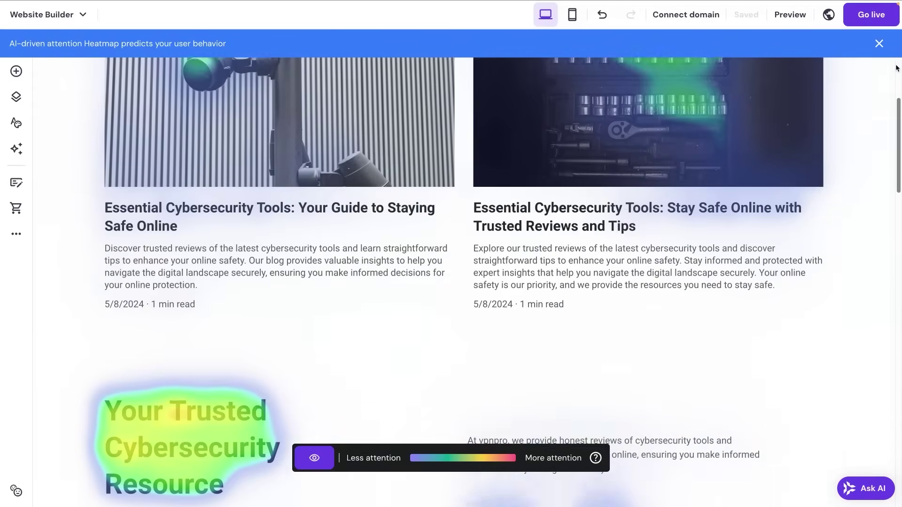
{"action": "scroll", "coordinate": [897, 67], "scroll_direction": "down", "scroll_amount": 6}
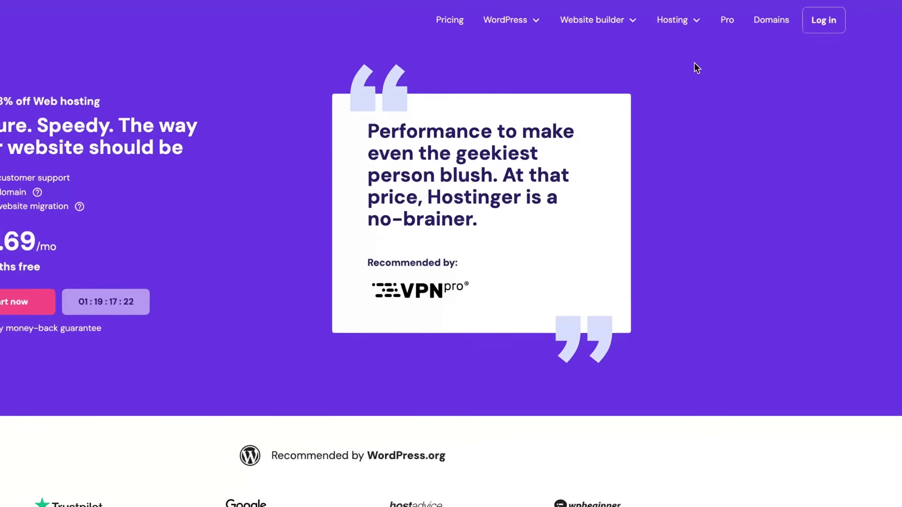
Open the Hosting menu and scroll through the Premium, Business and Cloud Startup plan features.
{"action": "left_click", "coordinate": [640, 27]}
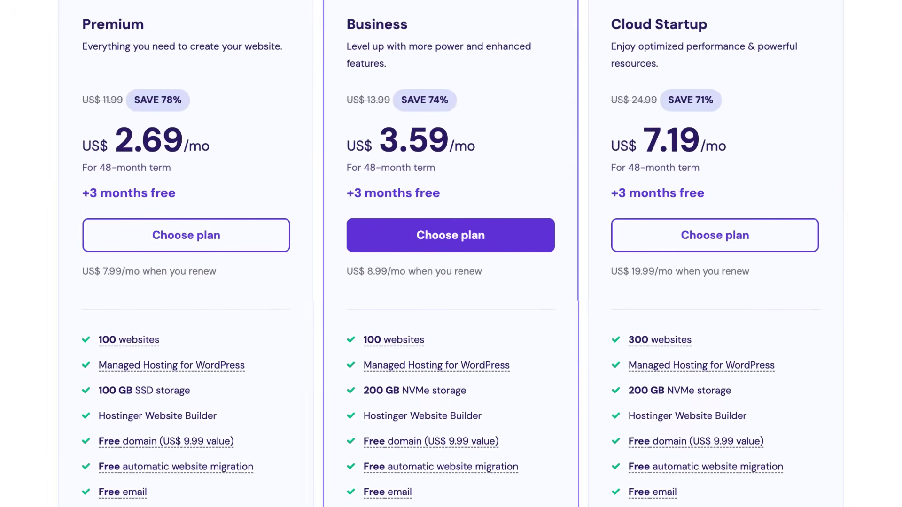
{"action": "scroll", "coordinate": [451, 404], "scroll_direction": "down", "scroll_amount": 2}
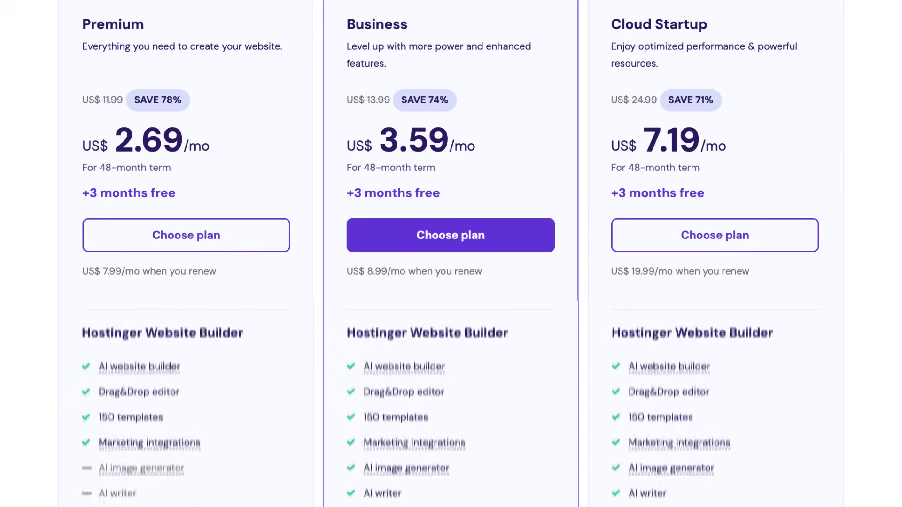
{"action": "scroll", "coordinate": [451, 404], "scroll_direction": "down", "scroll_amount": 10}
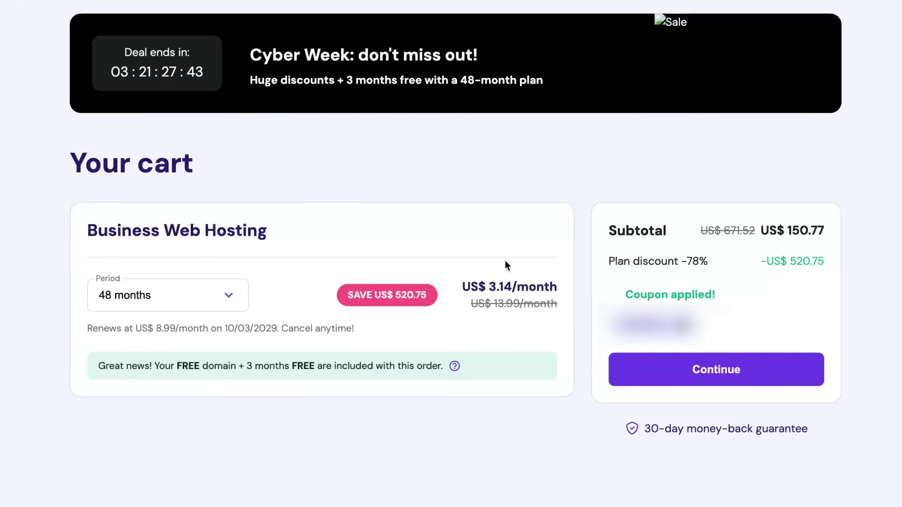
Review the 1, 12, 24 and 48-month billing periods, keeping 48 months.
{"action": "left_click", "coordinate": [233, 297]}
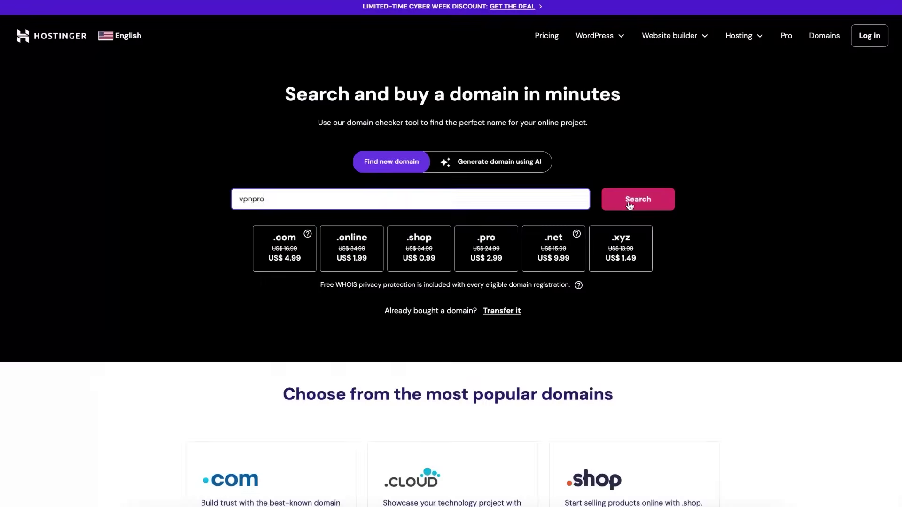
Check vpnpro domain availability, then generate AI domain ideas from the cybersecurity reviews description.
{"action": "left_click", "coordinate": [628, 203]}
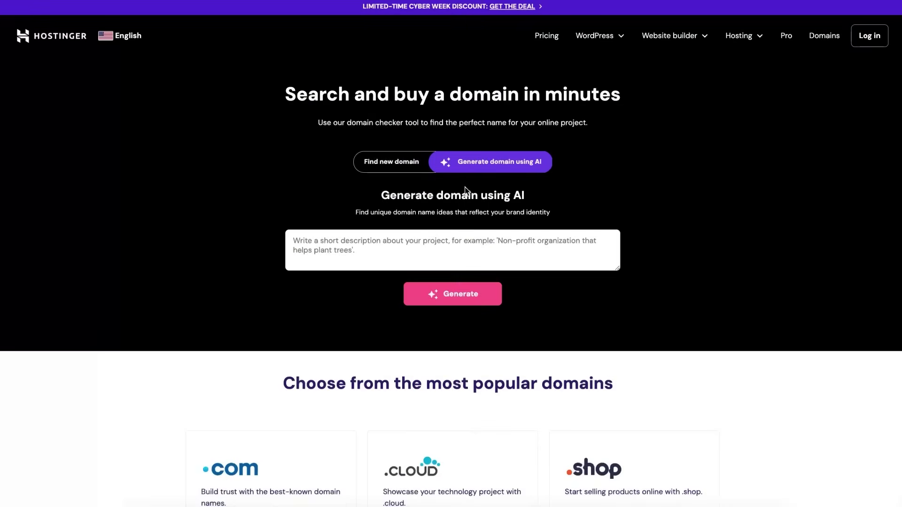
{"action": "type", "text": "Trusted reviews of cybersecurity tools and straightforward tips to keep you safe online."}
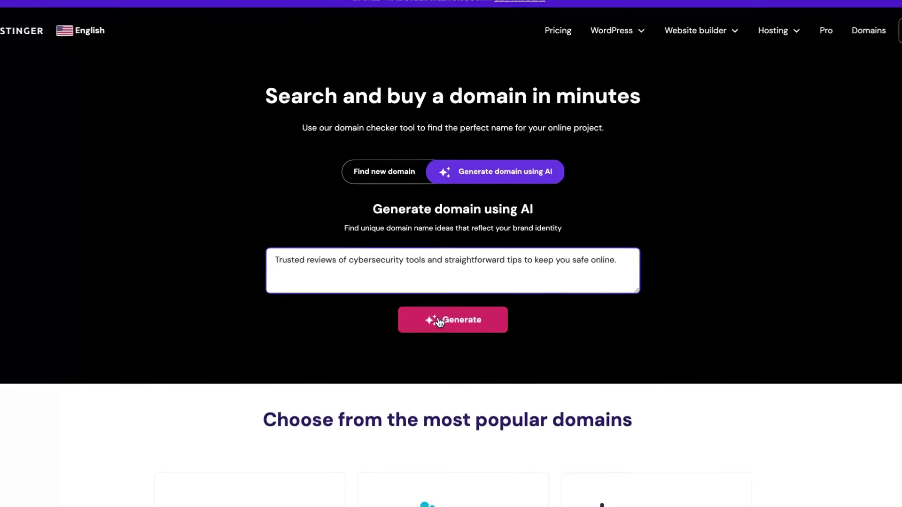
{"action": "left_click", "coordinate": [438, 296]}
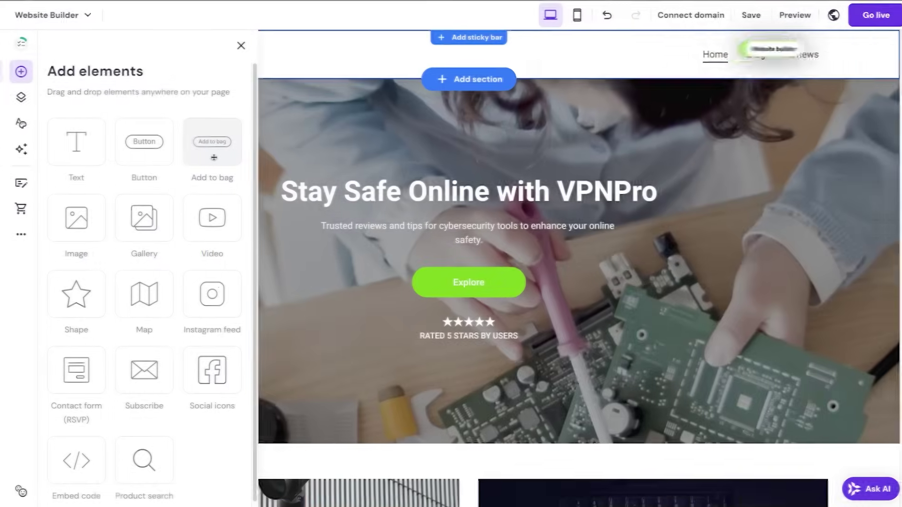
Drop a new button onto the VPNPro hero heading, then go to the websites list.
{"action": "left_click_drag", "start_coordinate": [144, 141], "coordinate": [347, 175]}
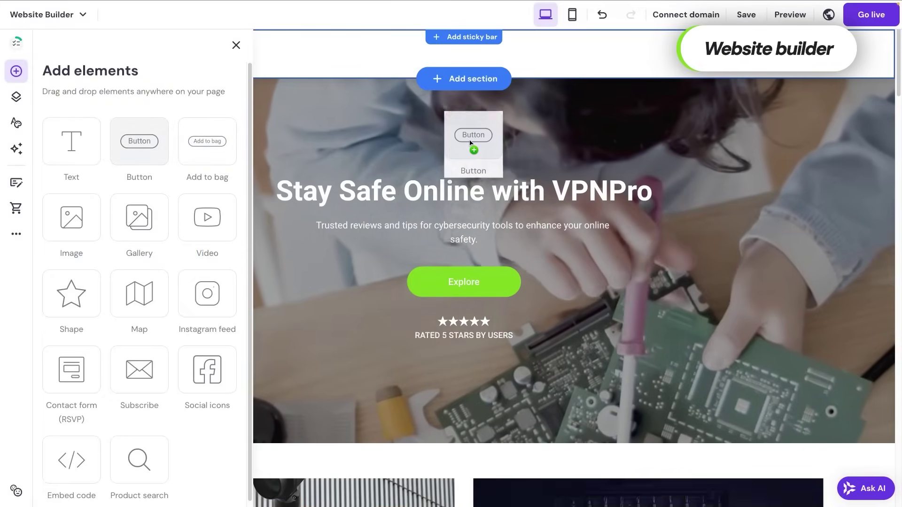
{"action": "left_click_drag", "start_coordinate": [467, 143], "coordinate": [471, 144]}
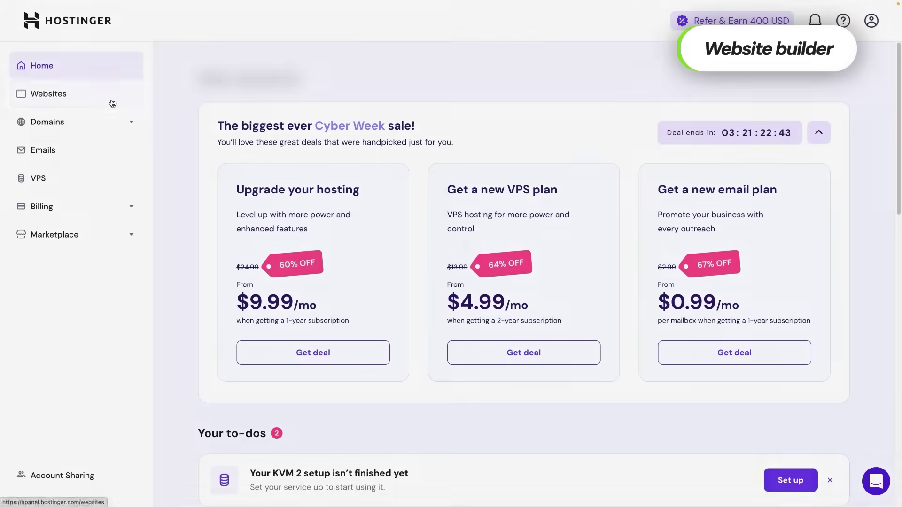
{"action": "left_click", "coordinate": [113, 104]}
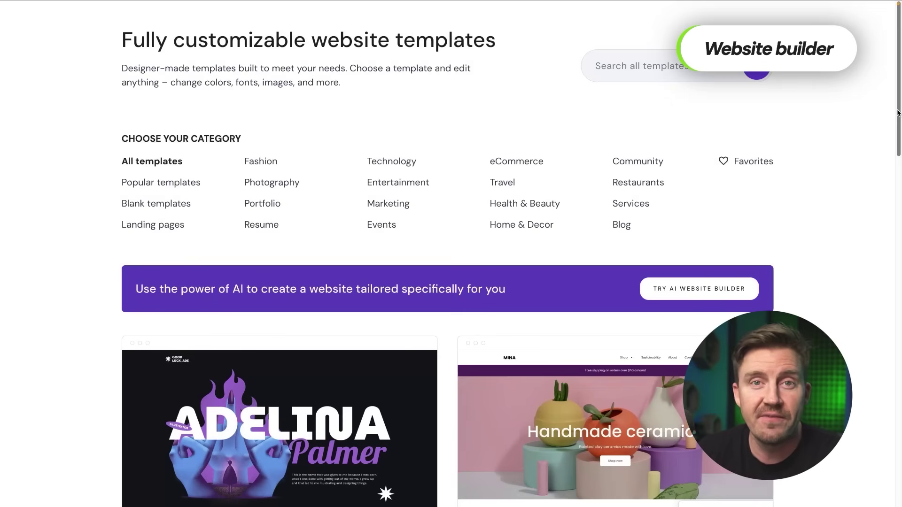
Scroll the template gallery and filter it to Portfolio, then Blog templates.
{"action": "scroll", "coordinate": [897, 113], "scroll_direction": "down", "scroll_amount": 6}
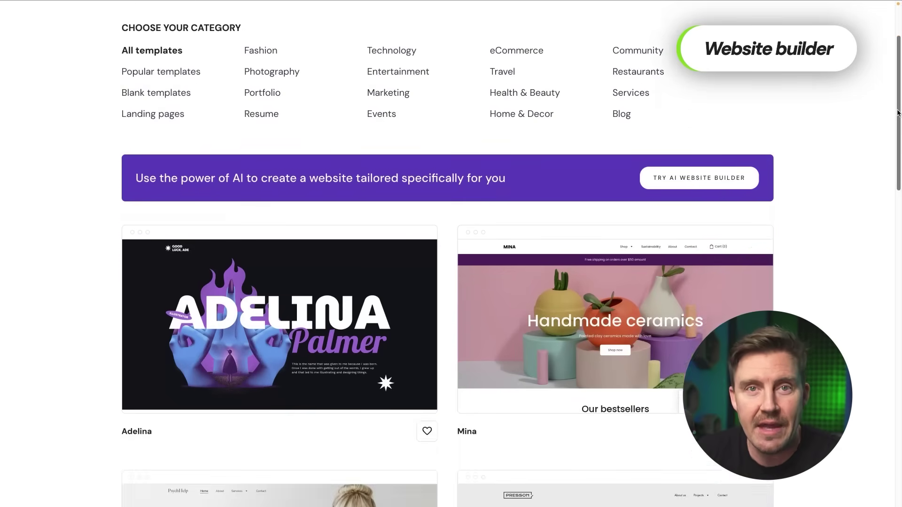
{"action": "scroll", "coordinate": [897, 113], "scroll_direction": "down", "scroll_amount": 6}
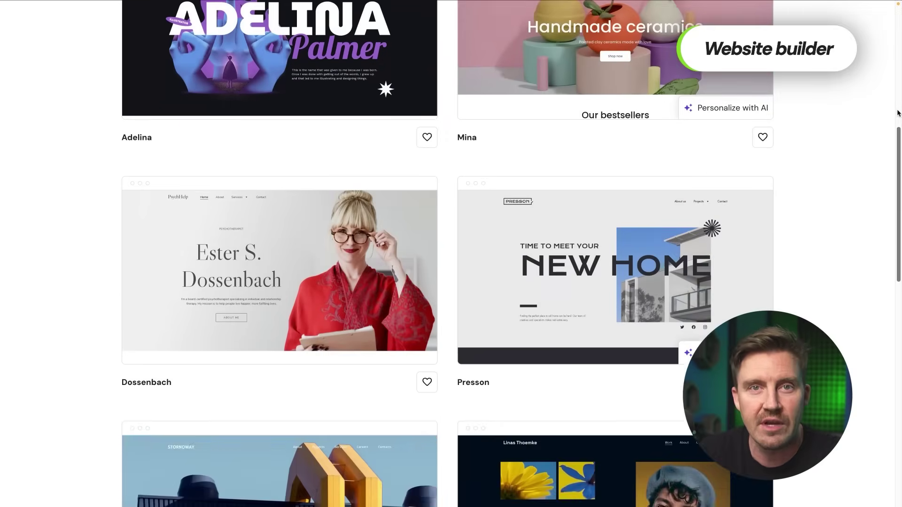
{"action": "scroll", "coordinate": [897, 113], "scroll_direction": "down", "scroll_amount": 2}
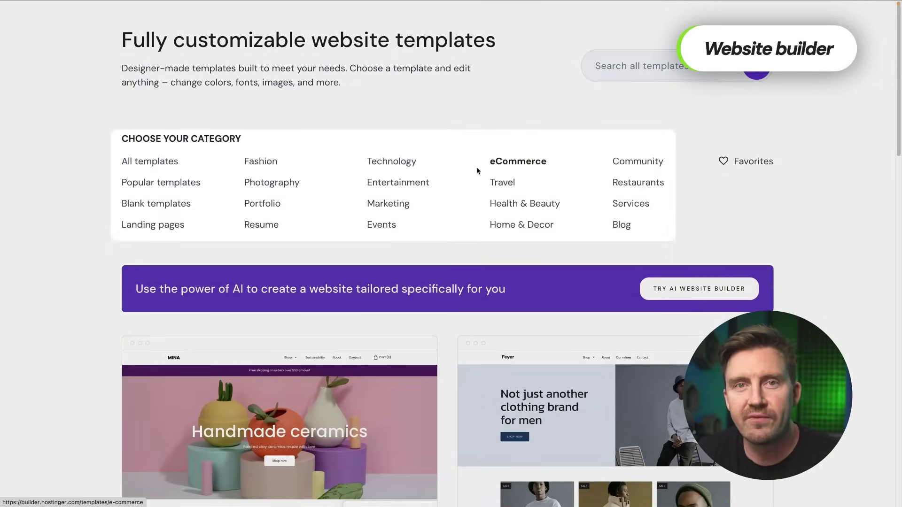
{"action": "left_click", "coordinate": [277, 205]}
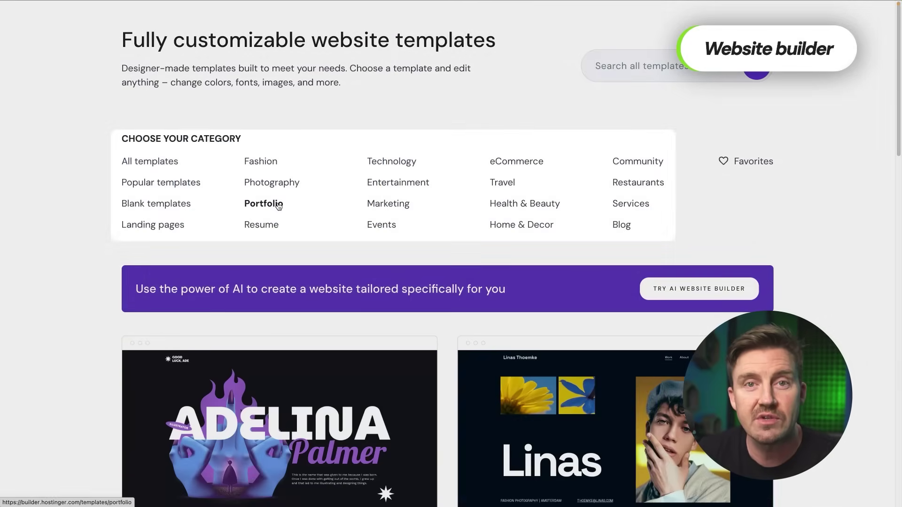
{"action": "left_click", "coordinate": [615, 227]}
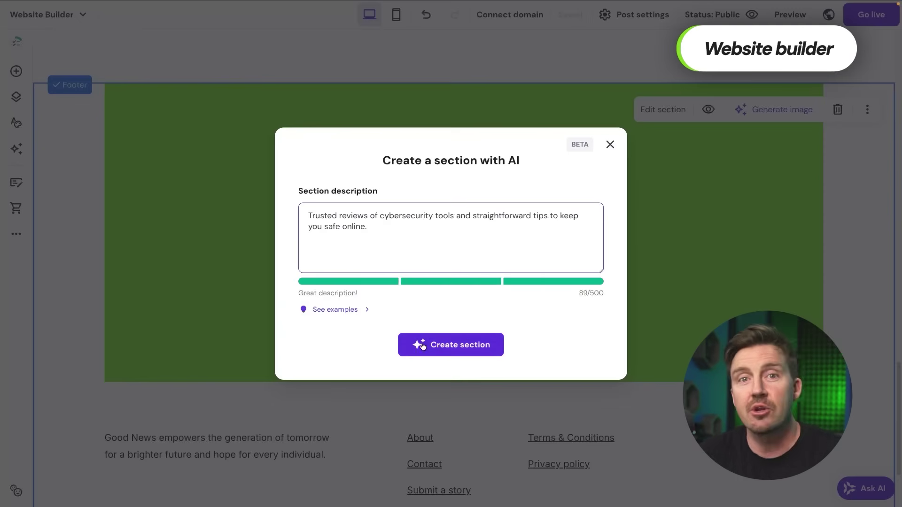
Create the AI cybersecurity reviews section and scroll through the site's mobile preview.
{"action": "left_click", "coordinate": [421, 344]}
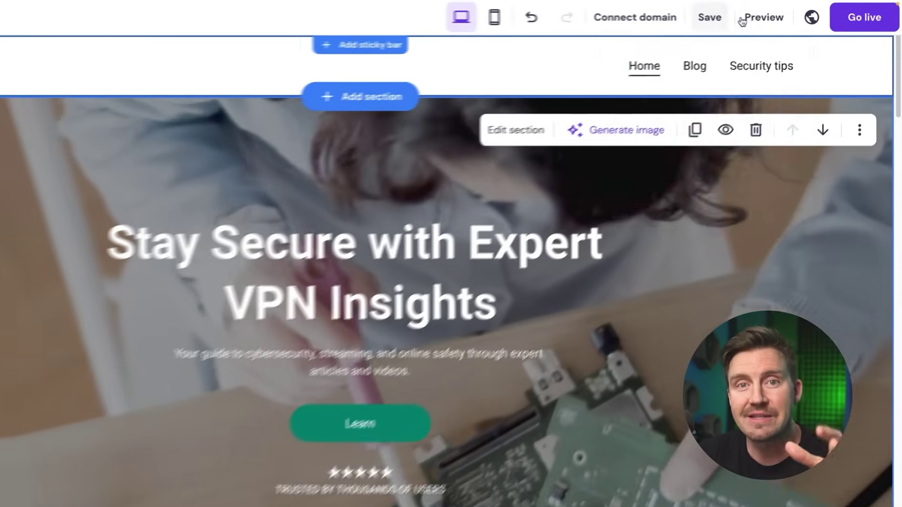
{"action": "left_click", "coordinate": [783, 15]}
{"action": "left_click", "coordinate": [787, 21]}
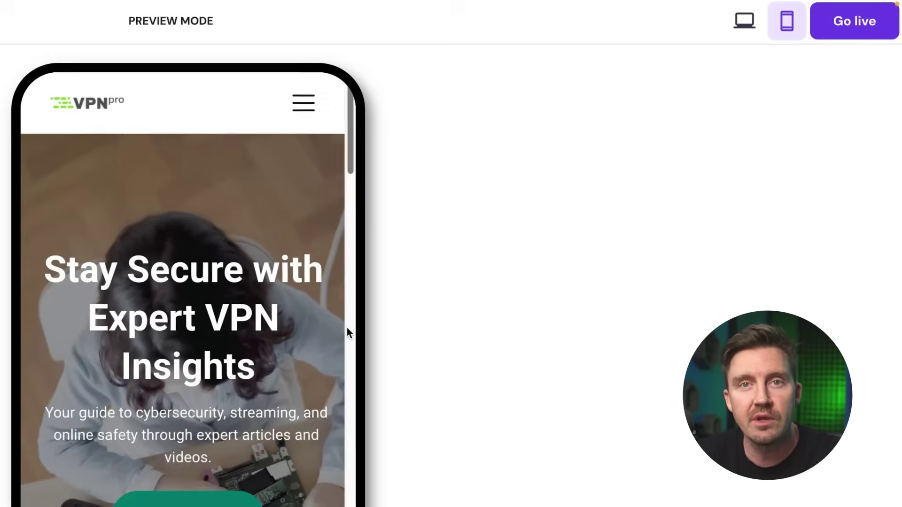
{"action": "scroll", "coordinate": [345, 328], "scroll_direction": "down", "scroll_amount": 10}
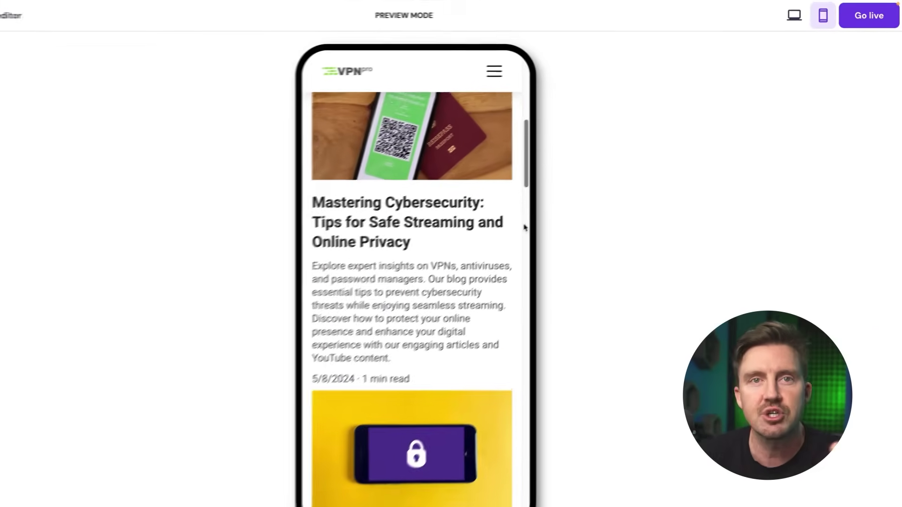
{"action": "scroll", "coordinate": [525, 227], "scroll_direction": "down", "scroll_amount": 6}
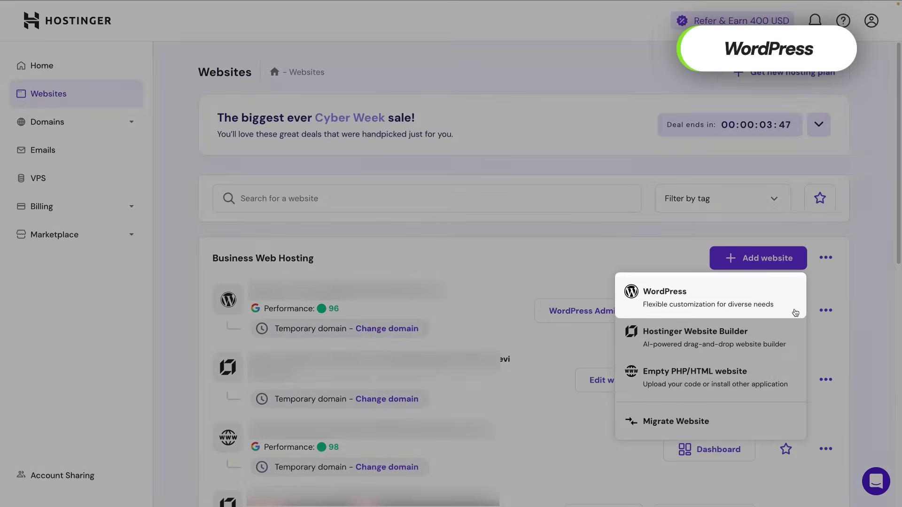
Create a WordPress site with admin login, recommended plugins and the DNK store template.
{"action": "left_click", "coordinate": [795, 313]}
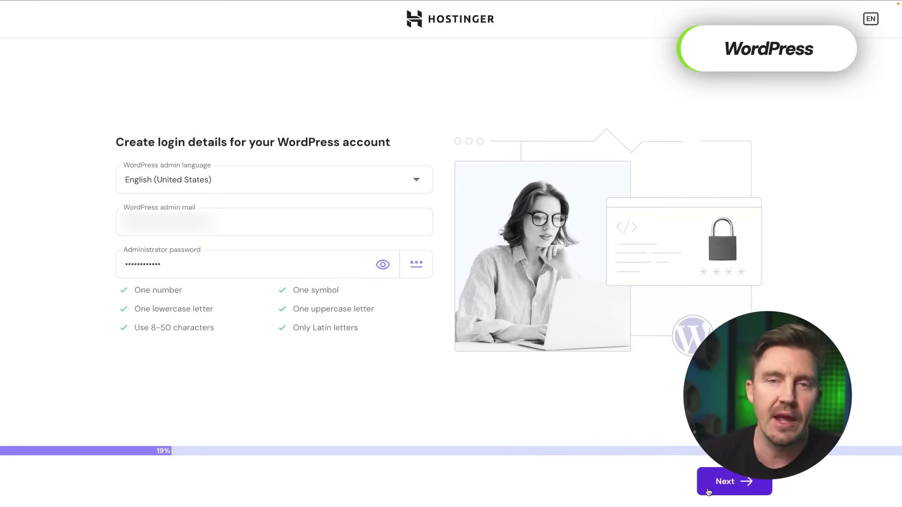
{"action": "left_click", "coordinate": [724, 482]}
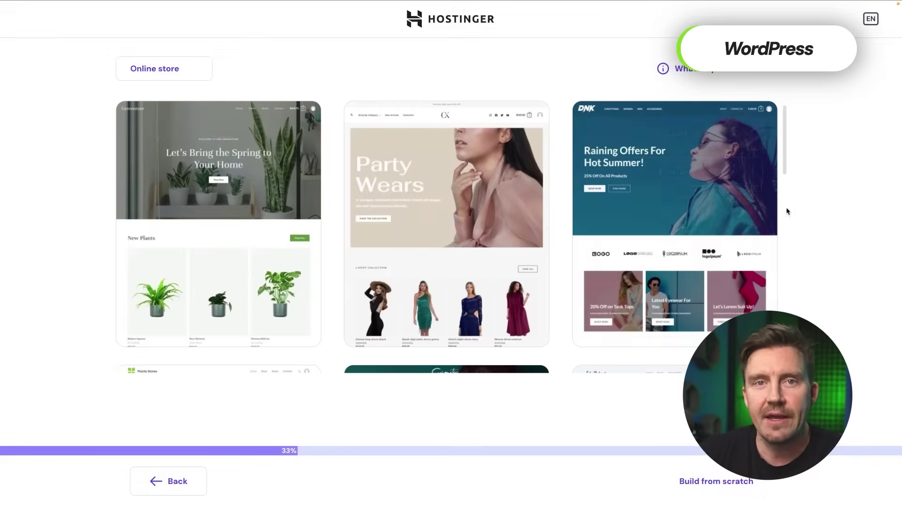
{"action": "mouse_move", "coordinate": [707, 188]}
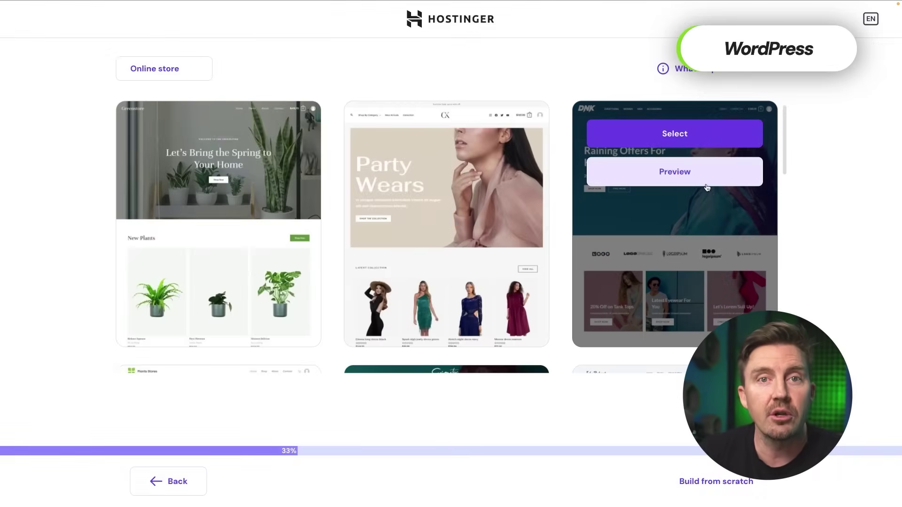
{"action": "left_click", "coordinate": [660, 142]}
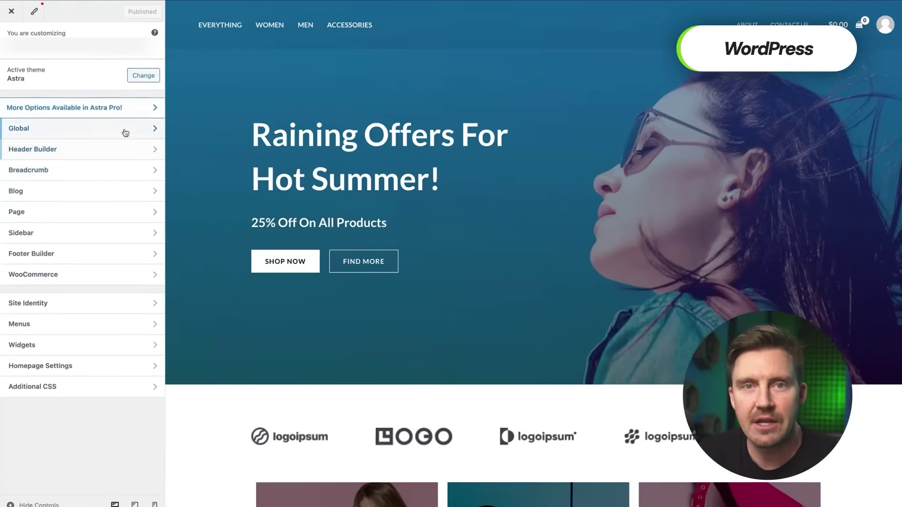
Open Global > Colors in the Astra Customizer sidebar.
{"action": "left_click", "coordinate": [125, 132]}
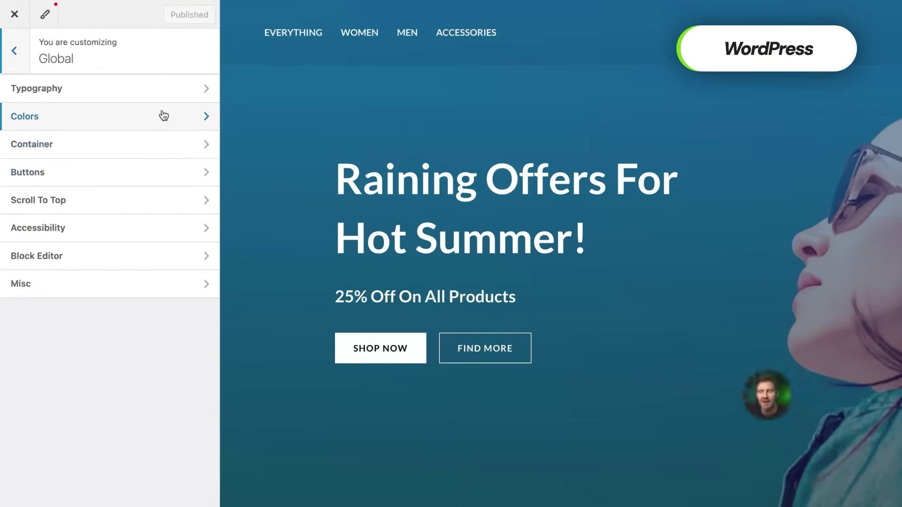
{"action": "left_click", "coordinate": [150, 107]}
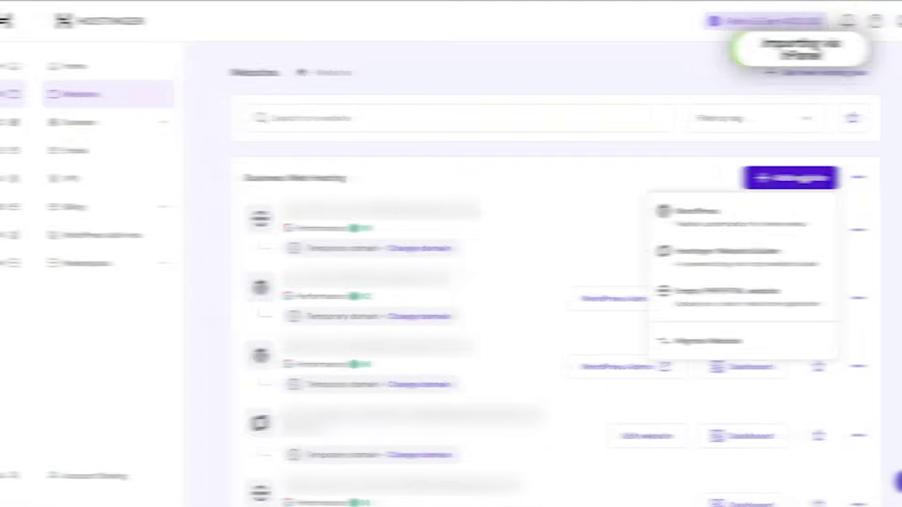
Start the website migration and confirm the site ZIP and SQL database are uploaded.
{"action": "left_click", "coordinate": [730, 343]}
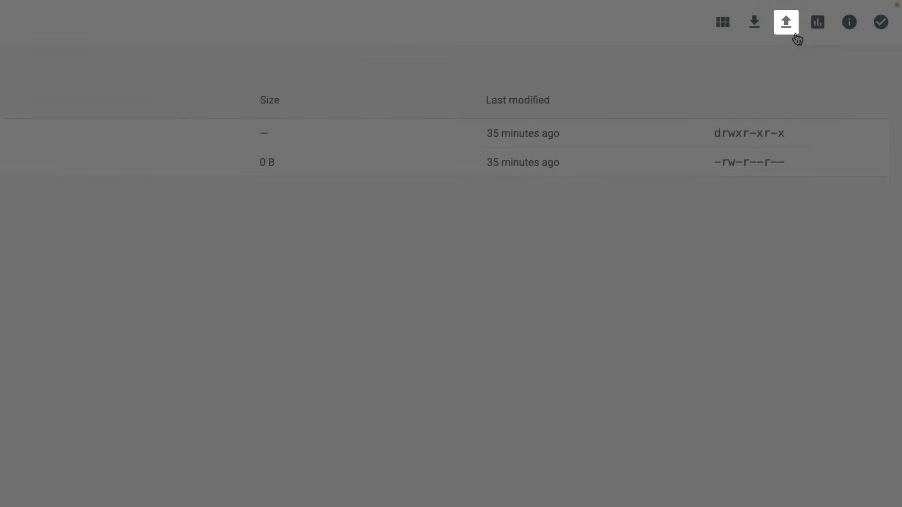
{"action": "left_click", "coordinate": [787, 22]}
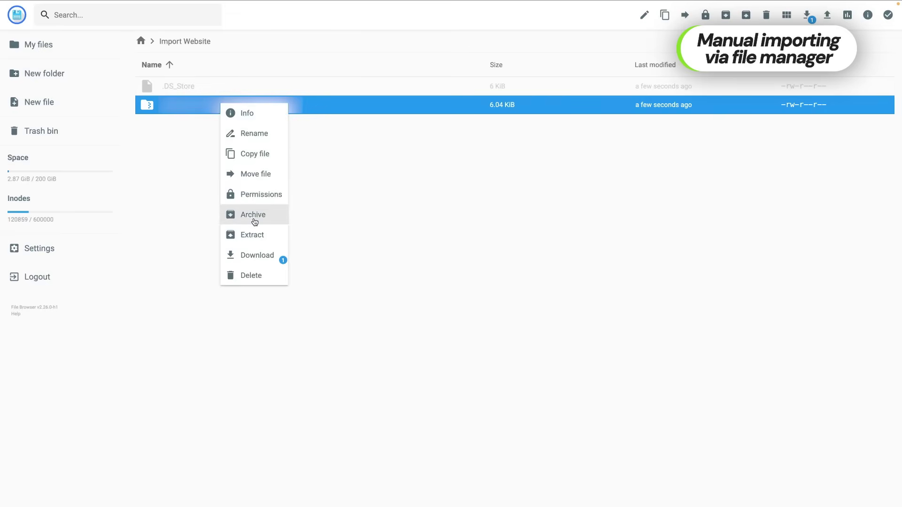
Extract the uploaded website archive in the Import Website folder.
{"action": "left_click", "coordinate": [254, 234]}
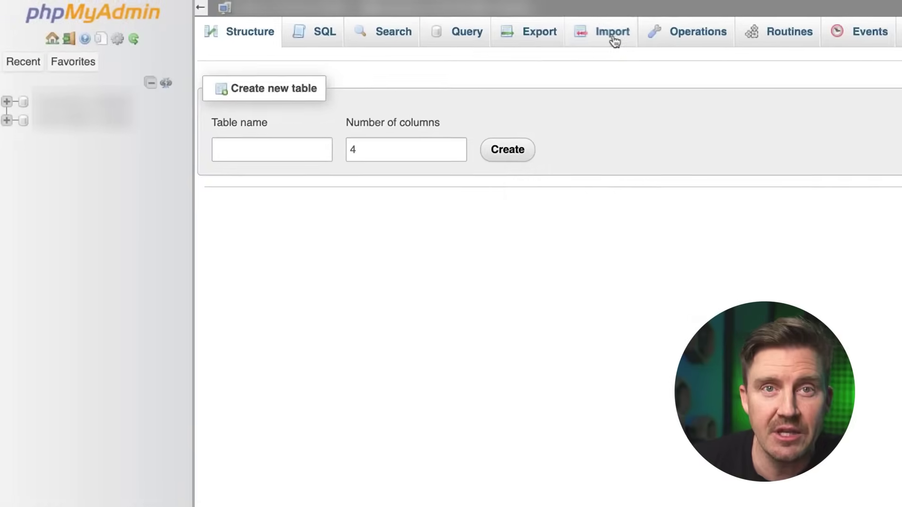
Go to phpMyAdmin's Import tab for the database.
{"action": "left_click", "coordinate": [620, 33]}
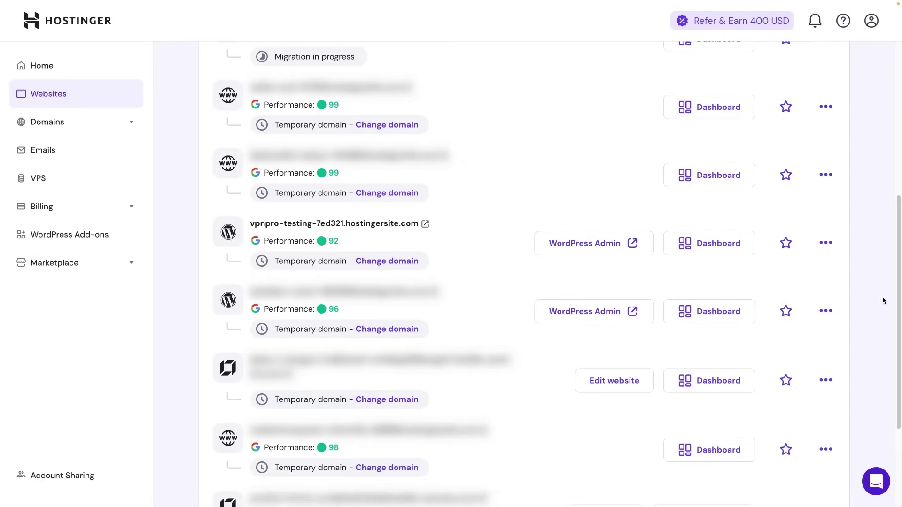
Enter the address vpnpro-testing-7ed321.hostingersite.com in the browser.
{"action": "type", "text": "7ed321.hosti"}
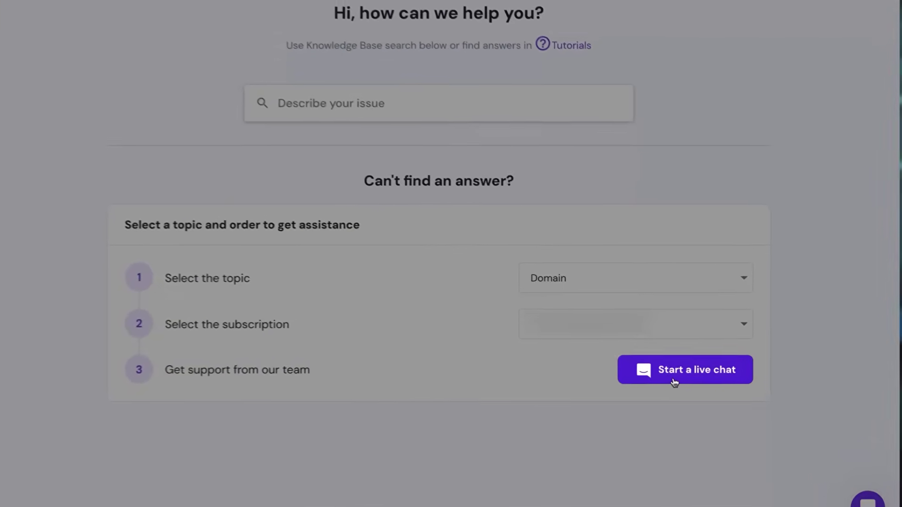
Start a live support chat and choose to send a new message.
{"action": "left_click", "coordinate": [675, 382]}
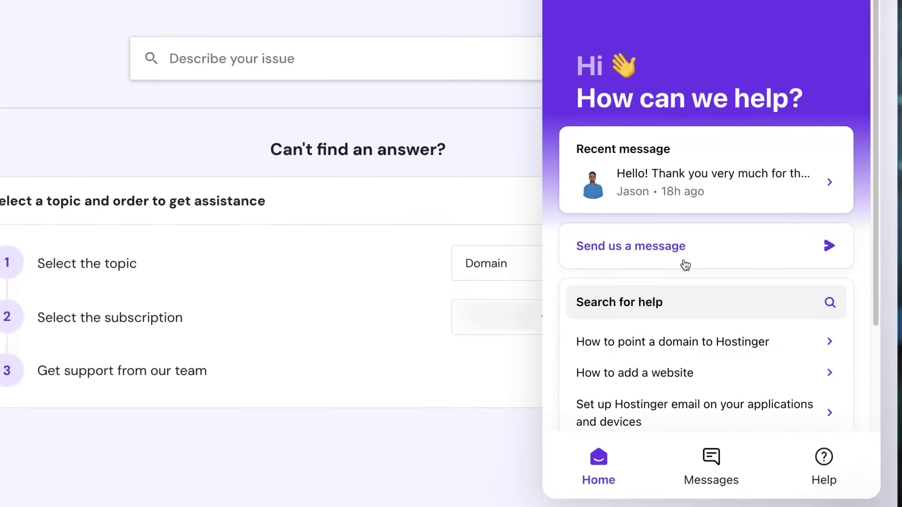
{"action": "left_click", "coordinate": [686, 265]}
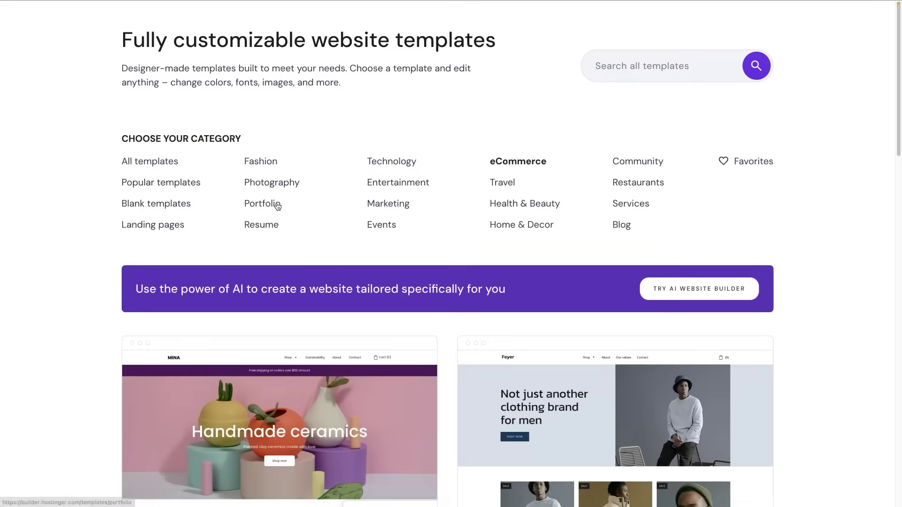
Filter the Website Builder template gallery to the Portfolio category.
{"action": "left_click", "coordinate": [277, 206]}
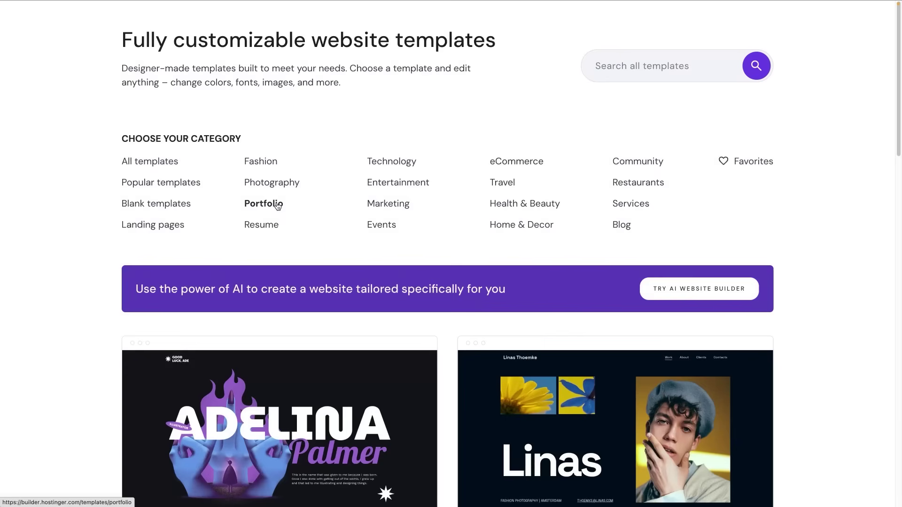